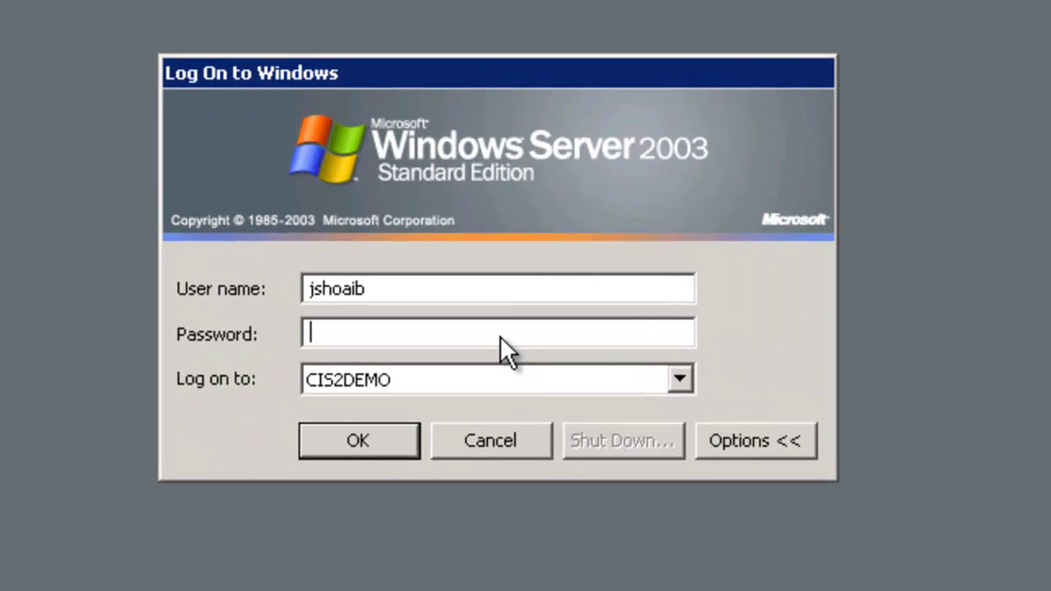
Enter the account password to log on to the Windows Server 2003 remote server
{"action": "type", "text": "••••••••••"}
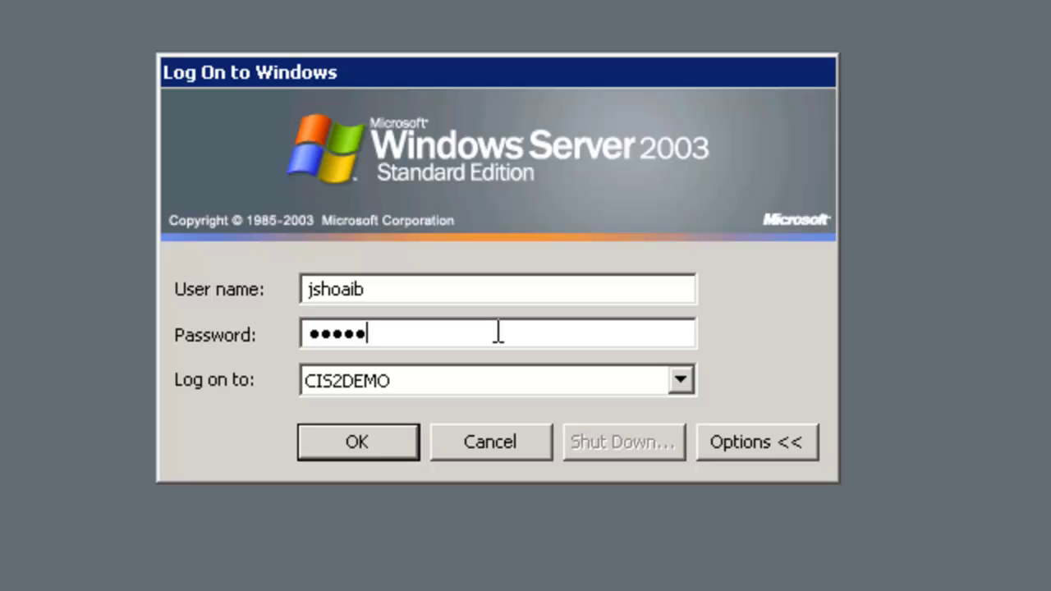
{"action": "type", "text": "••••"}
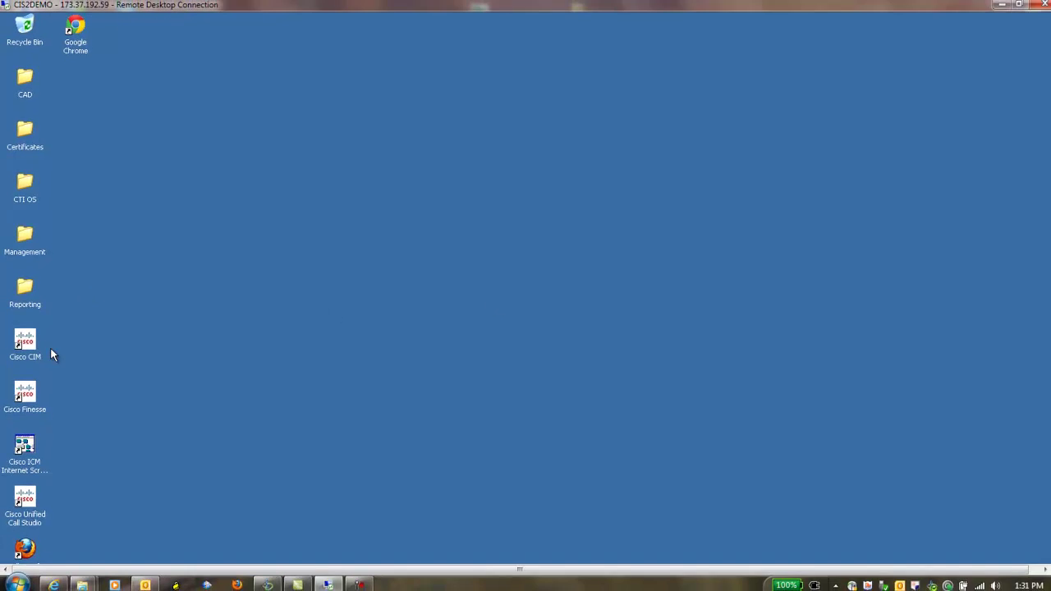
Launch Cisco CIM, sign in with the agent password, and enter terminal ID 41343
{"action": "double_click", "coordinate": [31, 339]}
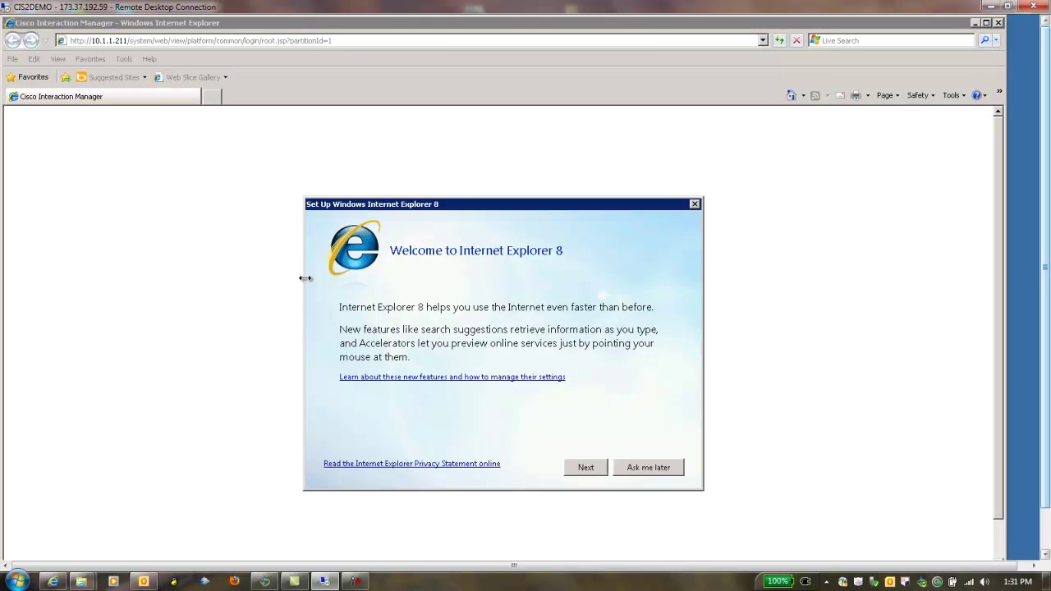
{"action": "left_click", "coordinate": [639, 468]}
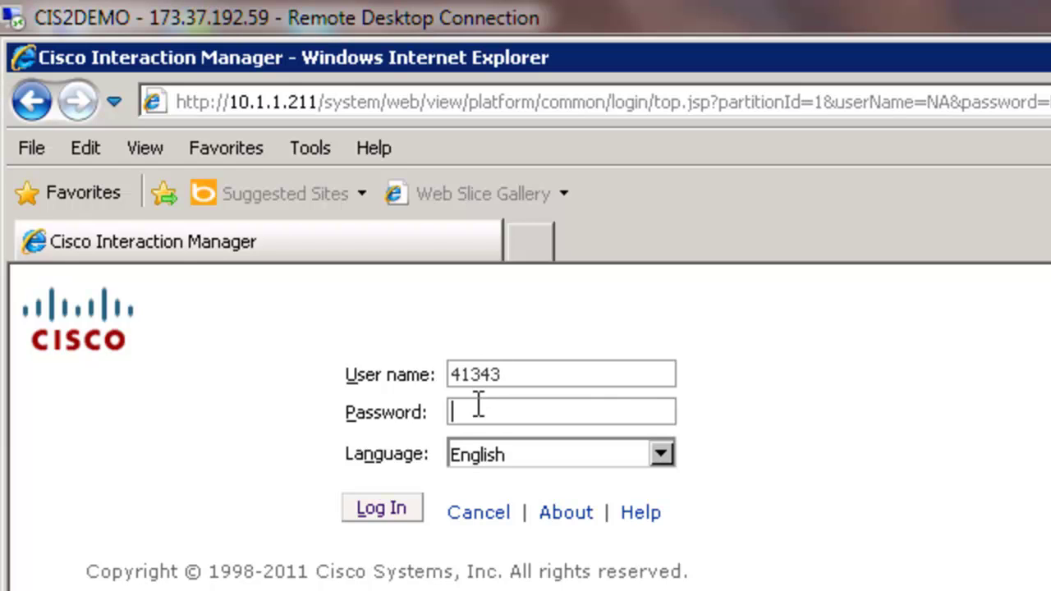
{"action": "type", "text": "•••••"}
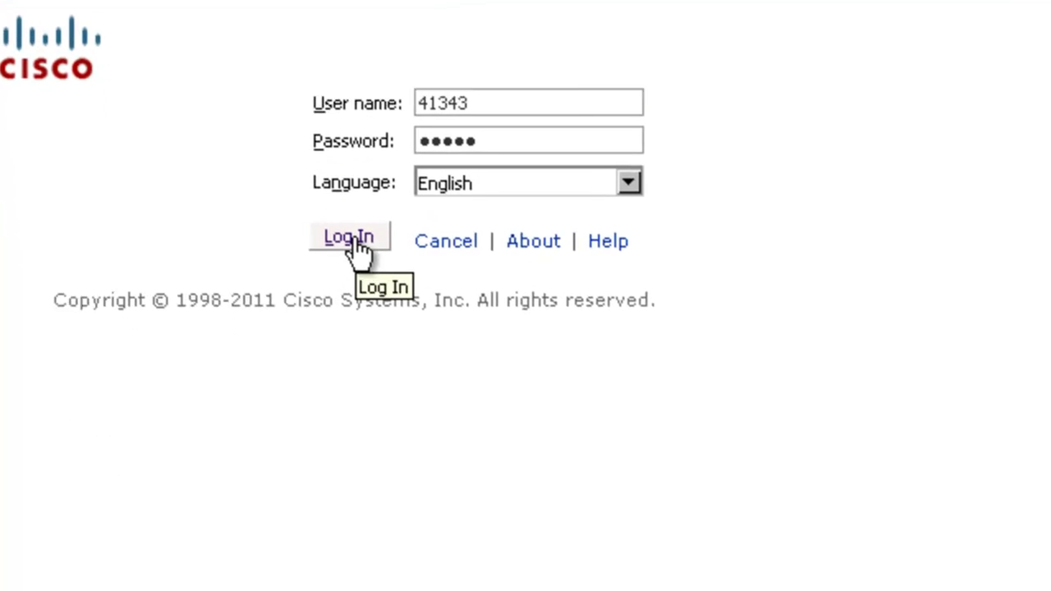
{"action": "left_click", "coordinate": [387, 512]}
{"action": "left_click", "coordinate": [351, 225]}
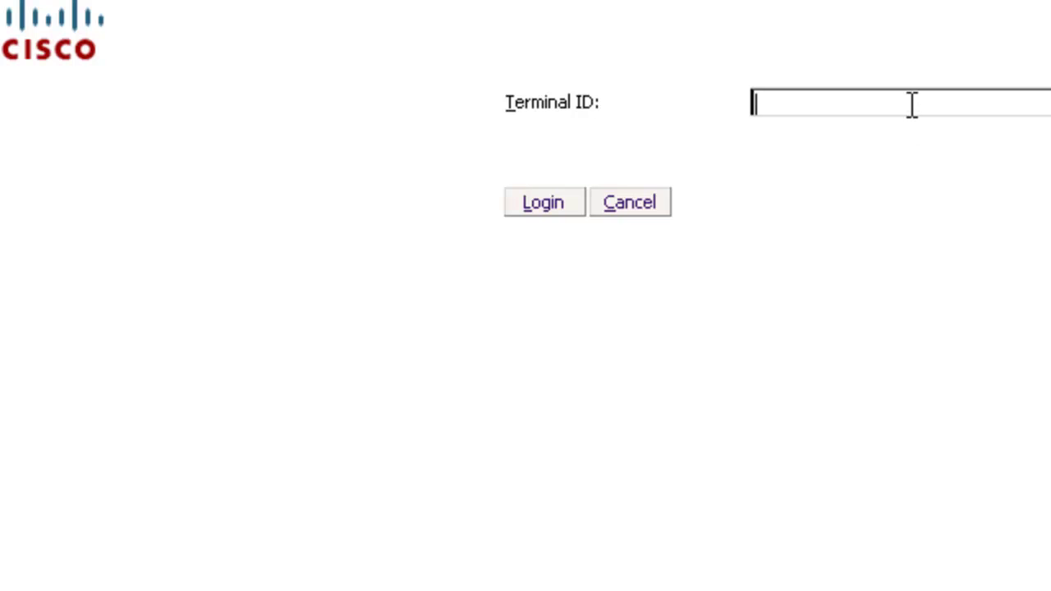
{"action": "type", "text": "41343"}
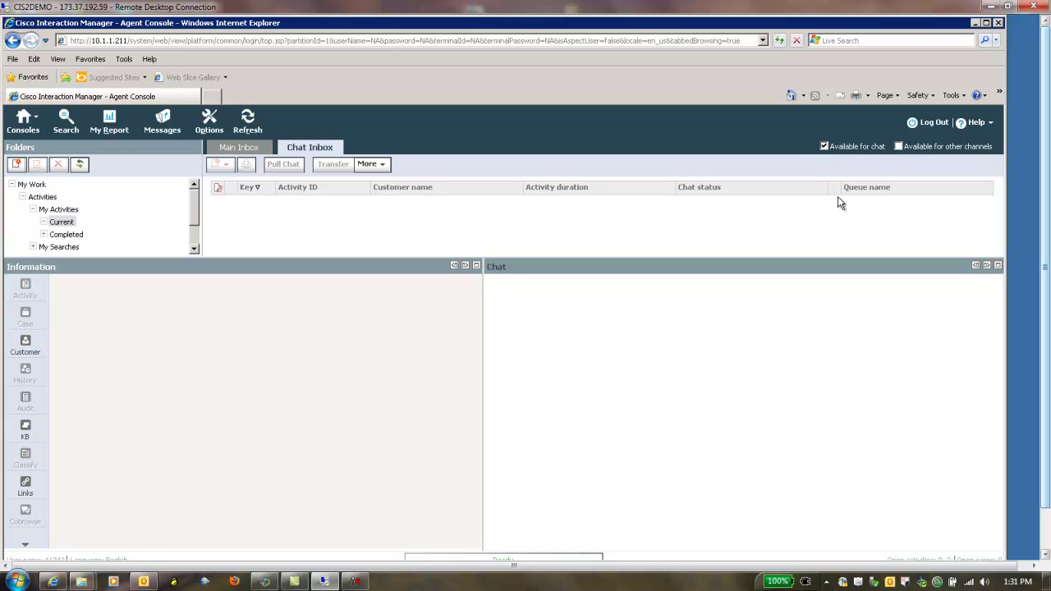
Tick Available for other channels so the agent takes other channels besides chat
{"action": "left_click", "coordinate": [898, 147]}
Load the eimwim/moneybank Rock Coast bank site in Firefox and scroll down to its help links
{"action": "left_click", "coordinate": [974, 24]}
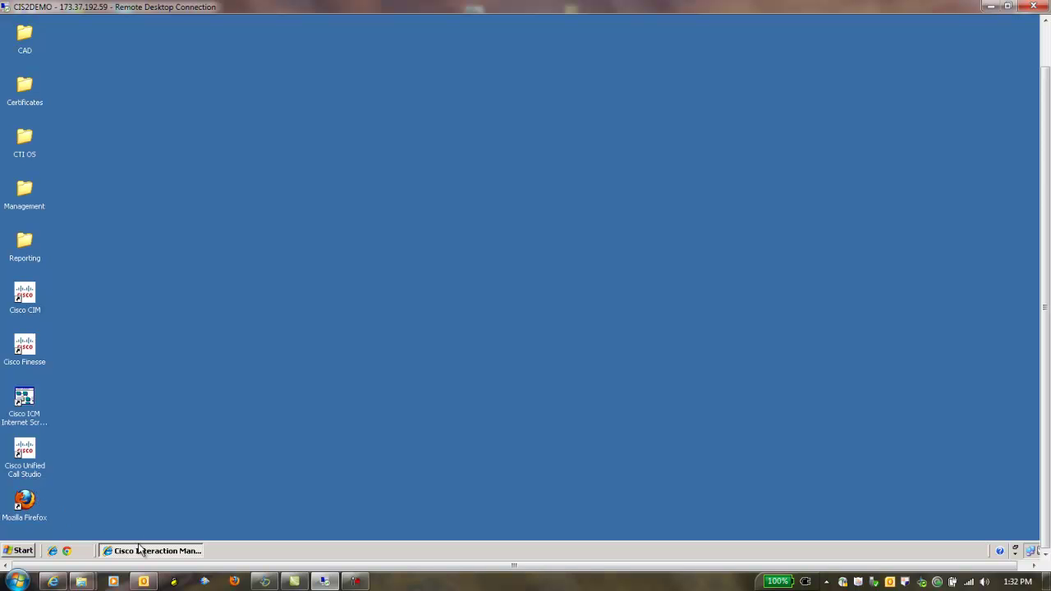
{"action": "double_click", "coordinate": [25, 513]}
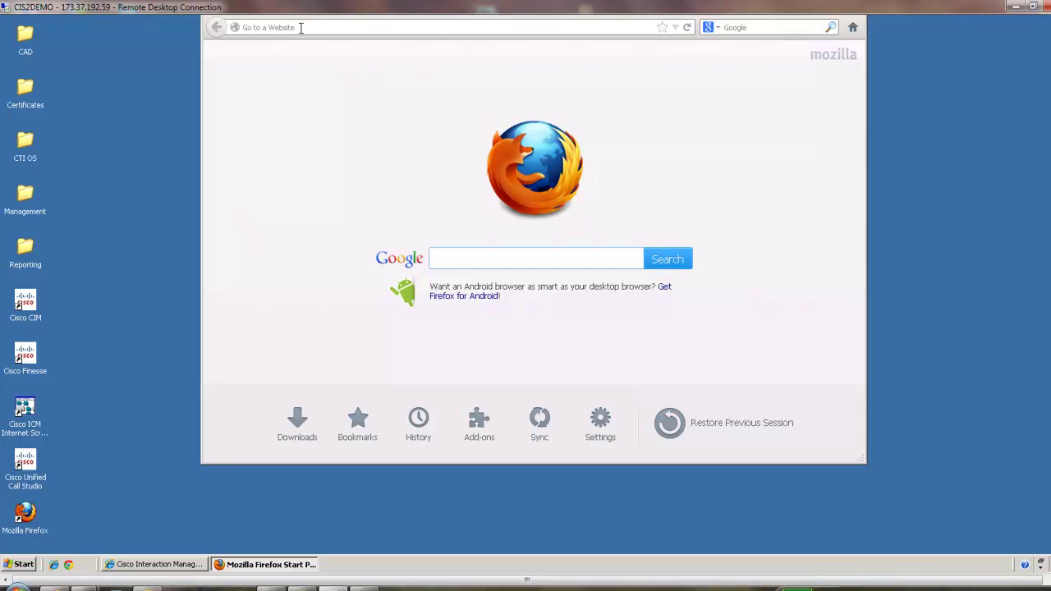
{"action": "left_click", "coordinate": [301, 27]}
{"action": "type", "text": "eimwim/"}
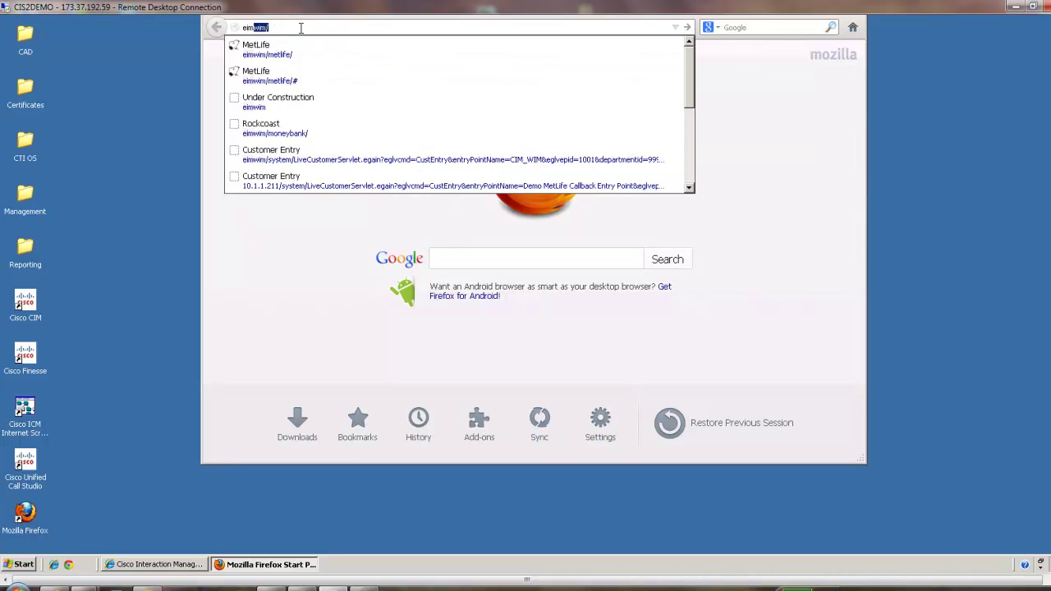
{"action": "type", "text": "moneyu"}
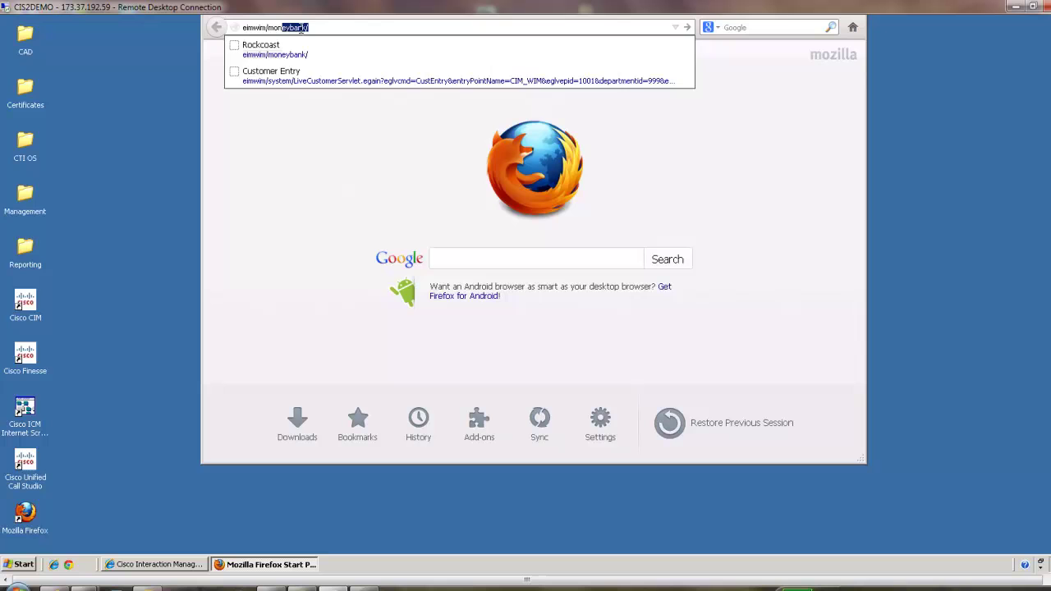
{"action": "key", "text": "BackSpace"}
{"action": "key", "text": "Down"}
{"action": "key", "text": "Return"}
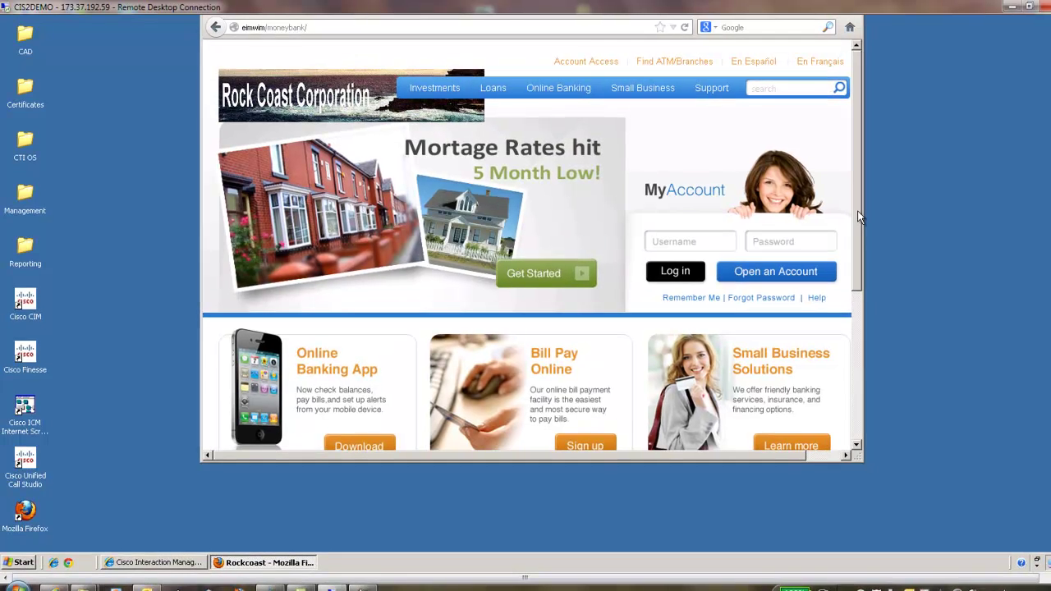
{"action": "left_click_drag", "start_coordinate": [858, 216], "coordinate": [839, 418]}
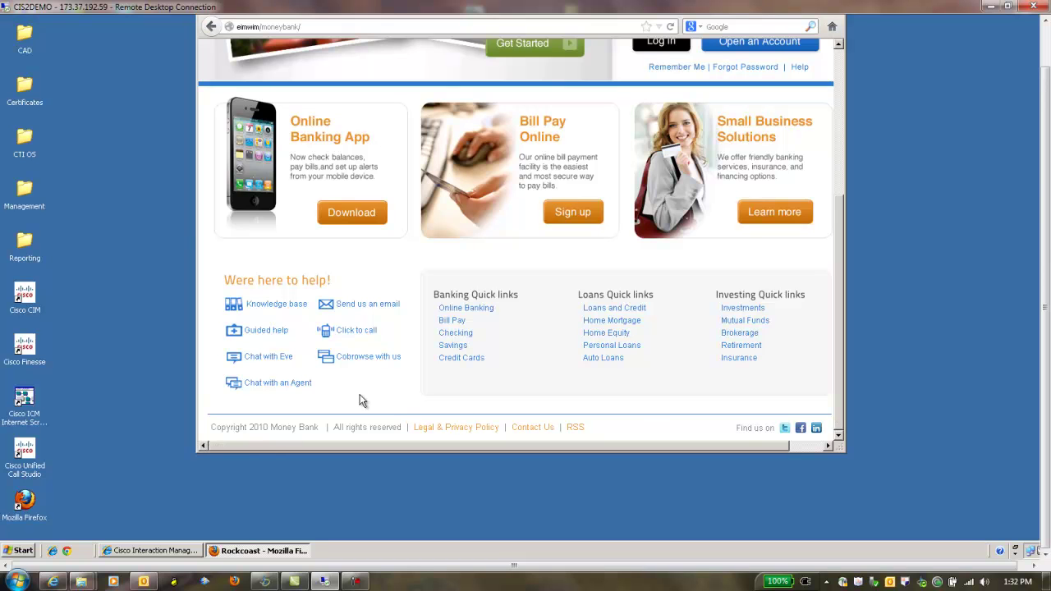
Open Chat with an Agent and fill the full name, e-mail and phone from saved entries
{"action": "left_click", "coordinate": [279, 383]}
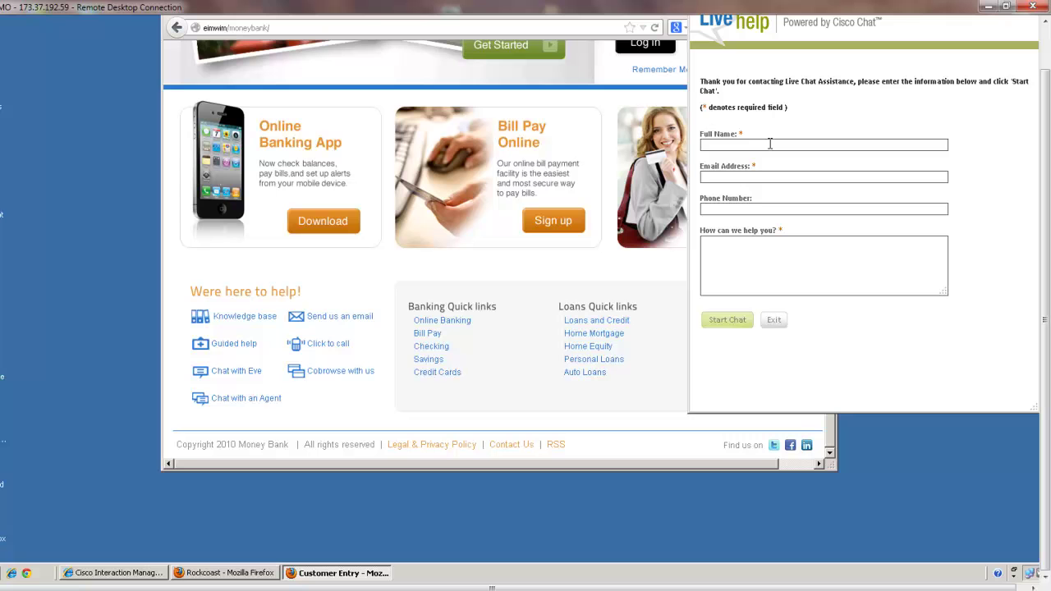
{"action": "left_click", "coordinate": [769, 144]}
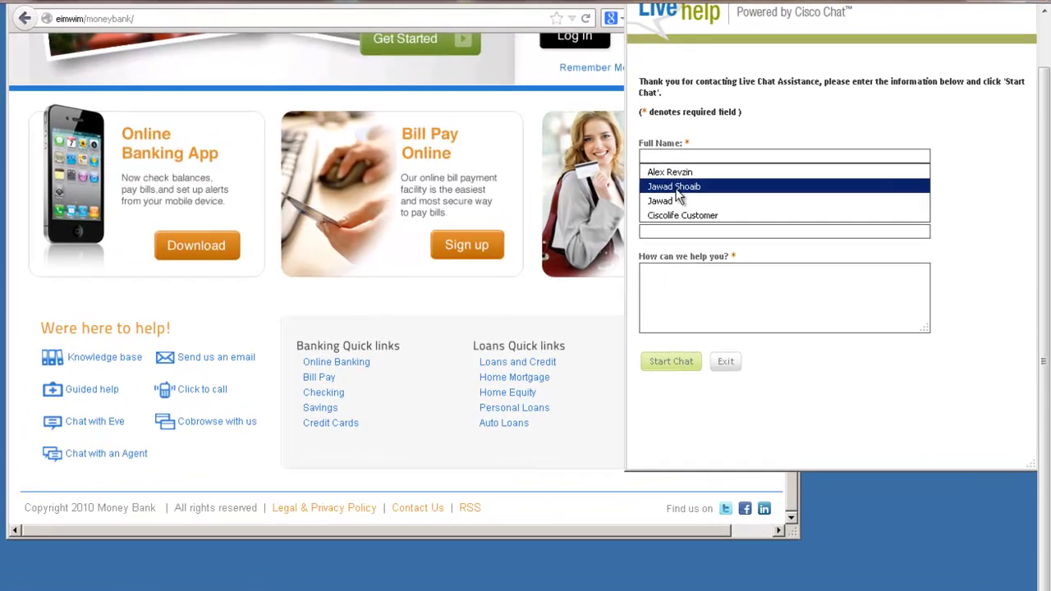
{"action": "left_click", "coordinate": [736, 171]}
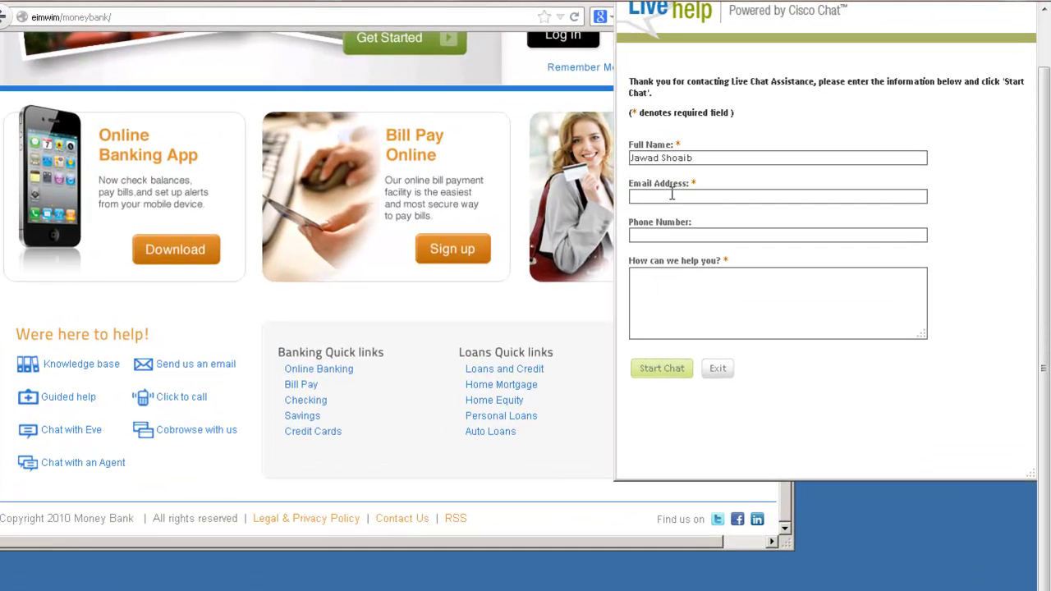
{"action": "type", "text": "jsh"}
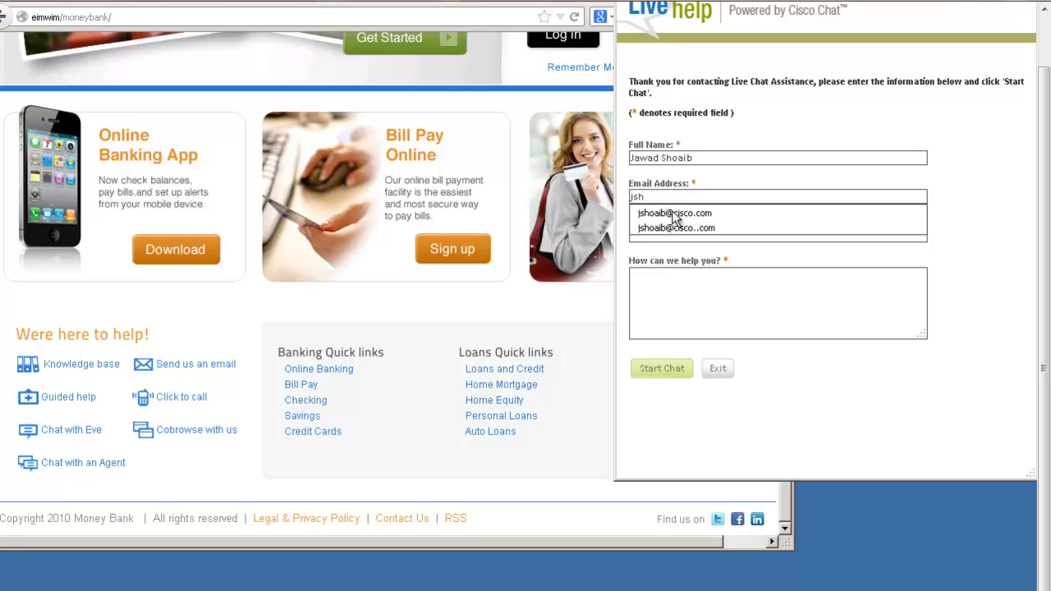
{"action": "left_click", "coordinate": [673, 214]}
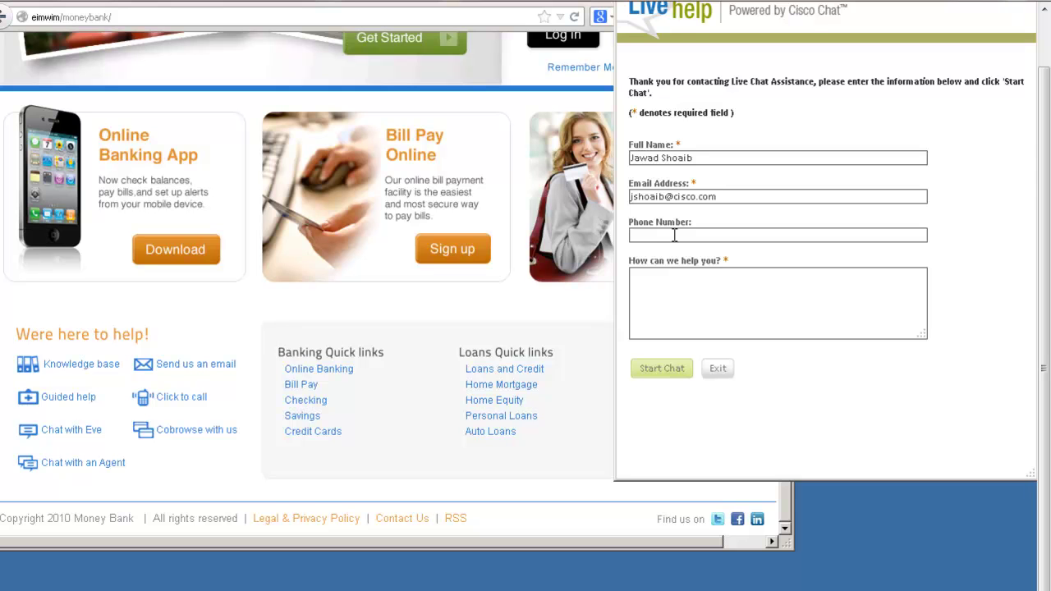
{"action": "left_click", "coordinate": [674, 235]}
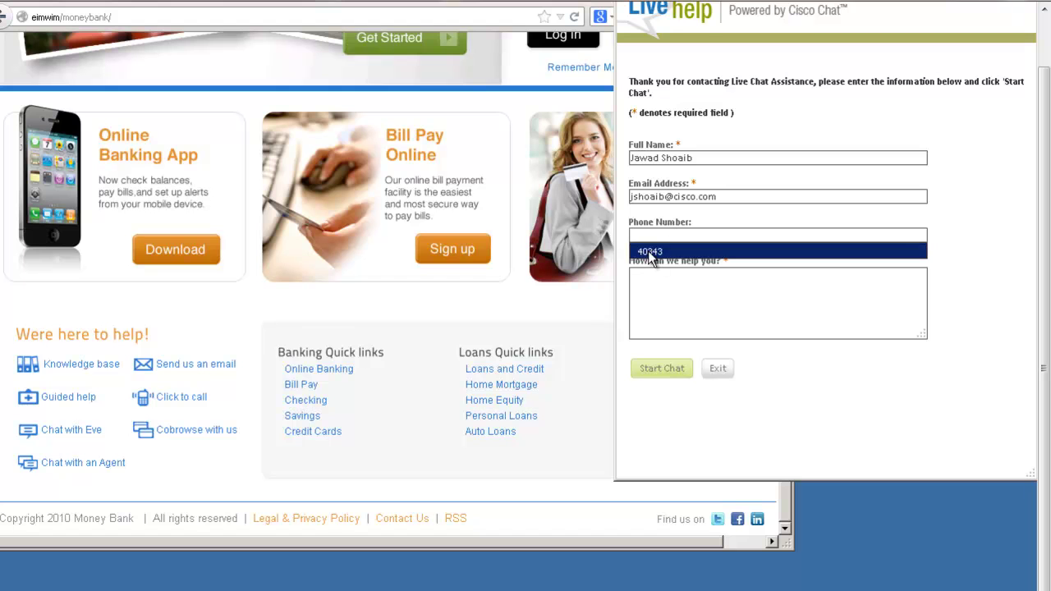
{"action": "left_click", "coordinate": [648, 250]}
{"action": "left_click", "coordinate": [672, 304]}
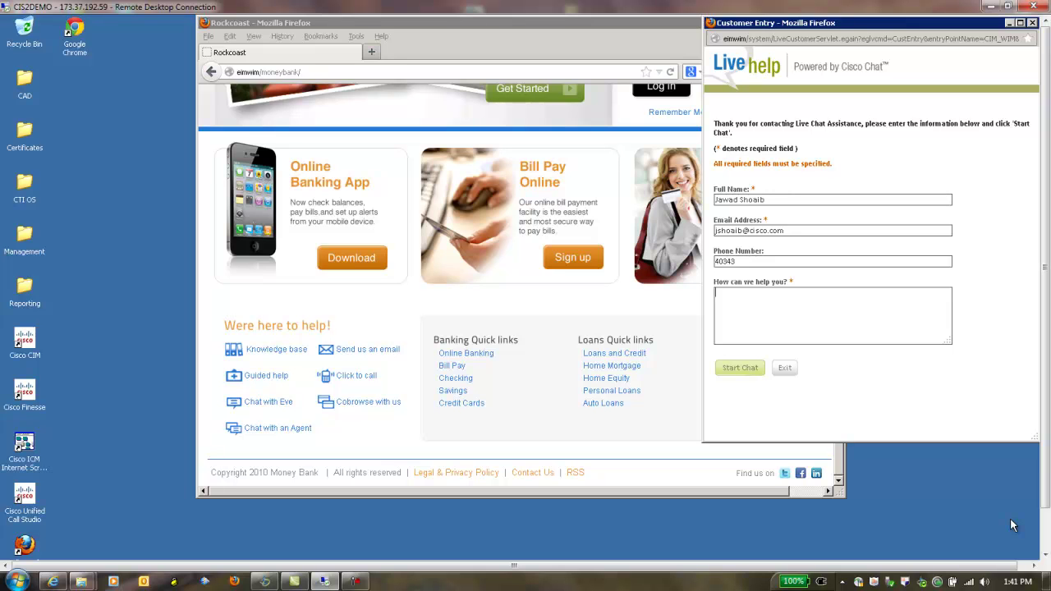
{"action": "left_click", "coordinate": [802, 337]}
Start the chat with request 'Help me please' and have the agent reply 'How can I help you?'
{"action": "type", "text": "Help me please."}
{"action": "left_click", "coordinate": [739, 367]}
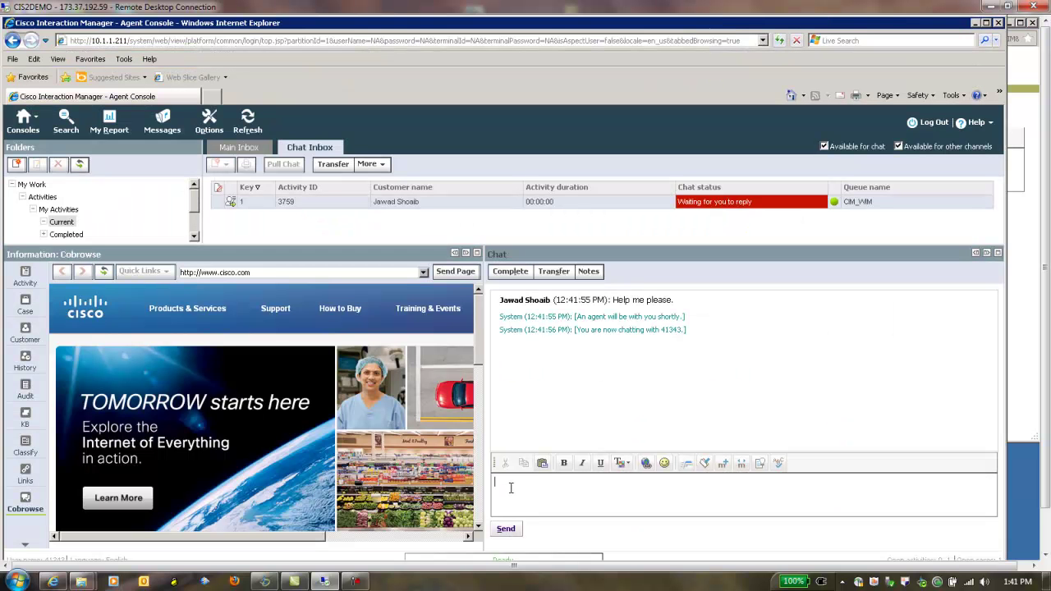
{"action": "type", "text": "How can I help you?"}
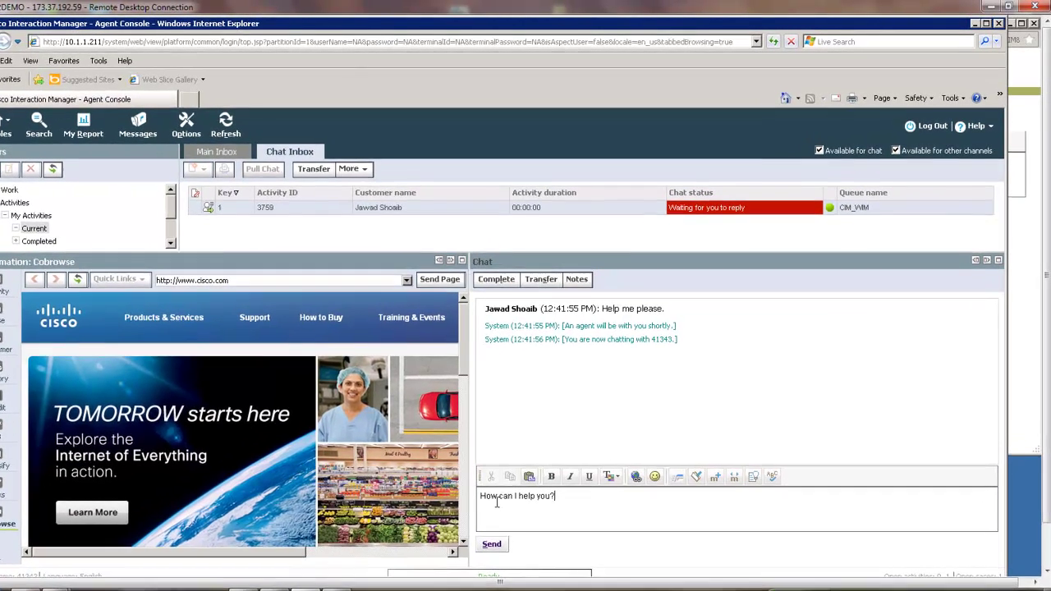
{"action": "left_click", "coordinate": [492, 545]}
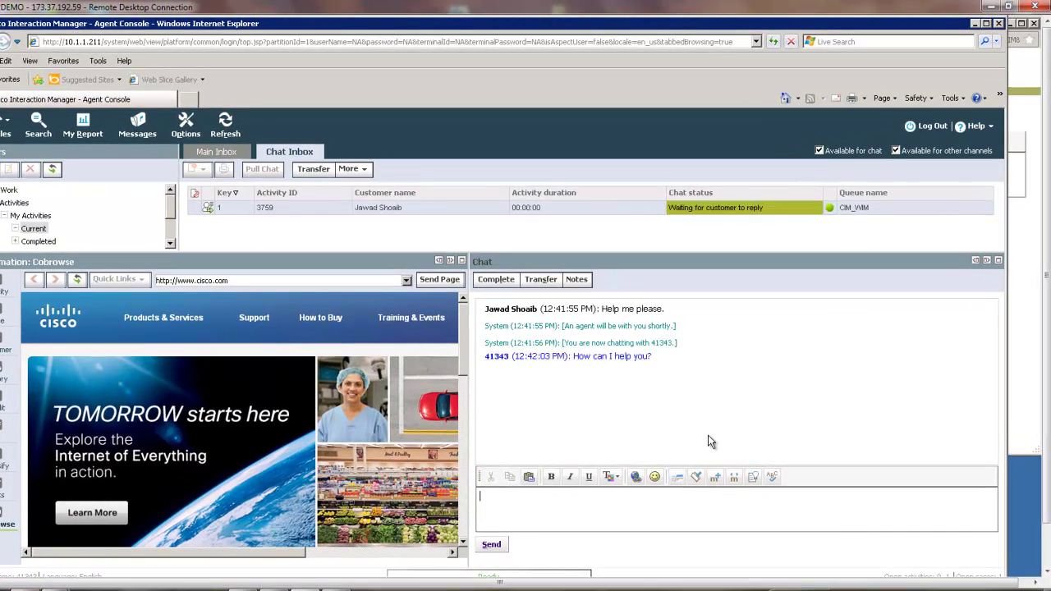
Send the customer's answer 'Any help is good.!' from the Live help window
{"action": "left_click", "coordinate": [1015, 322]}
{"action": "left_click", "coordinate": [743, 195]}
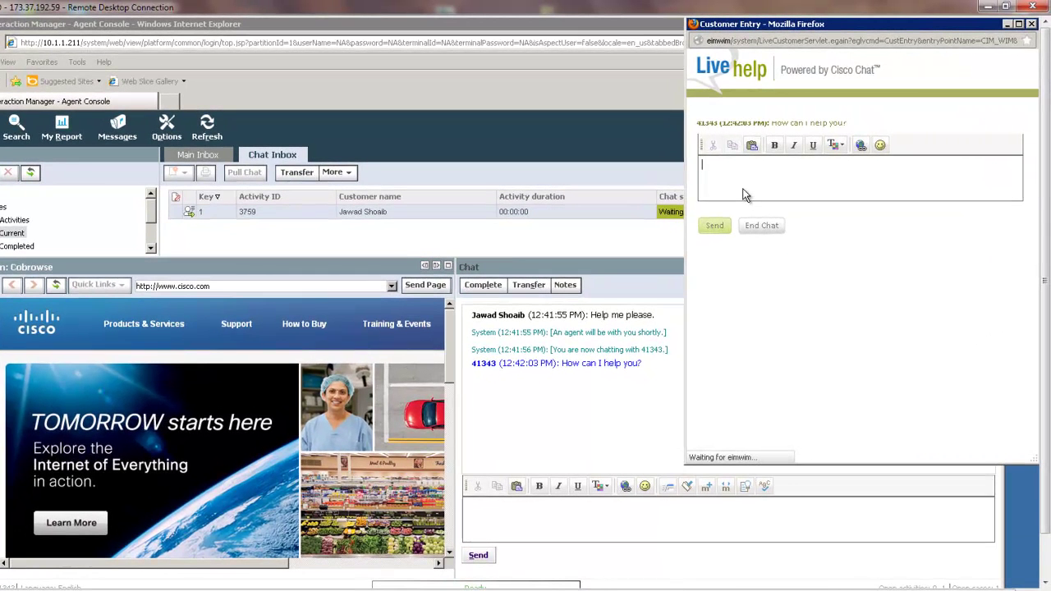
{"action": "type", "text": "Any"}
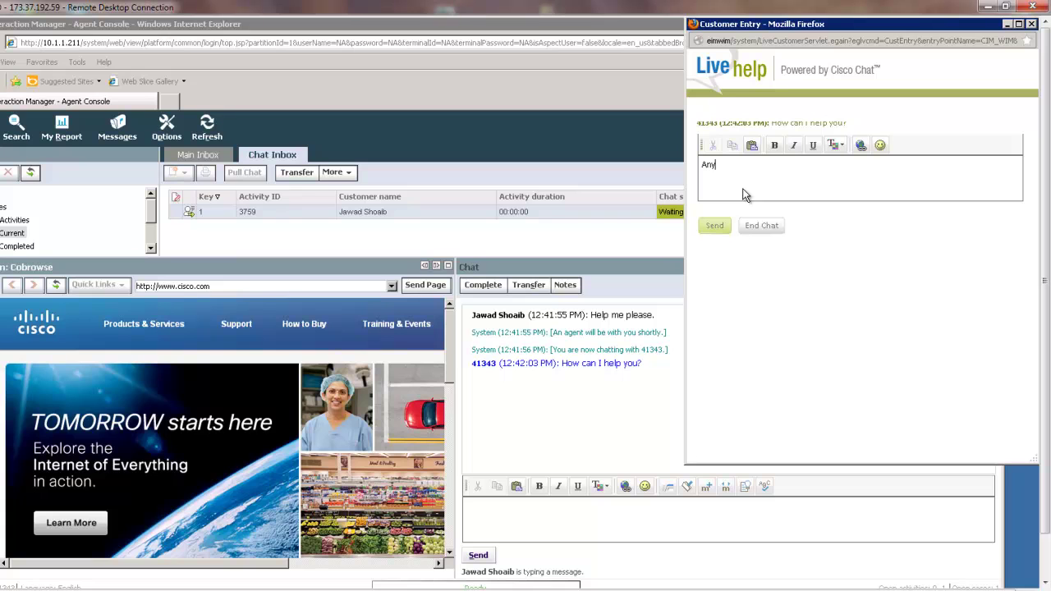
{"action": "type", "text": " help is good.!"}
{"action": "left_click", "coordinate": [714, 226]}
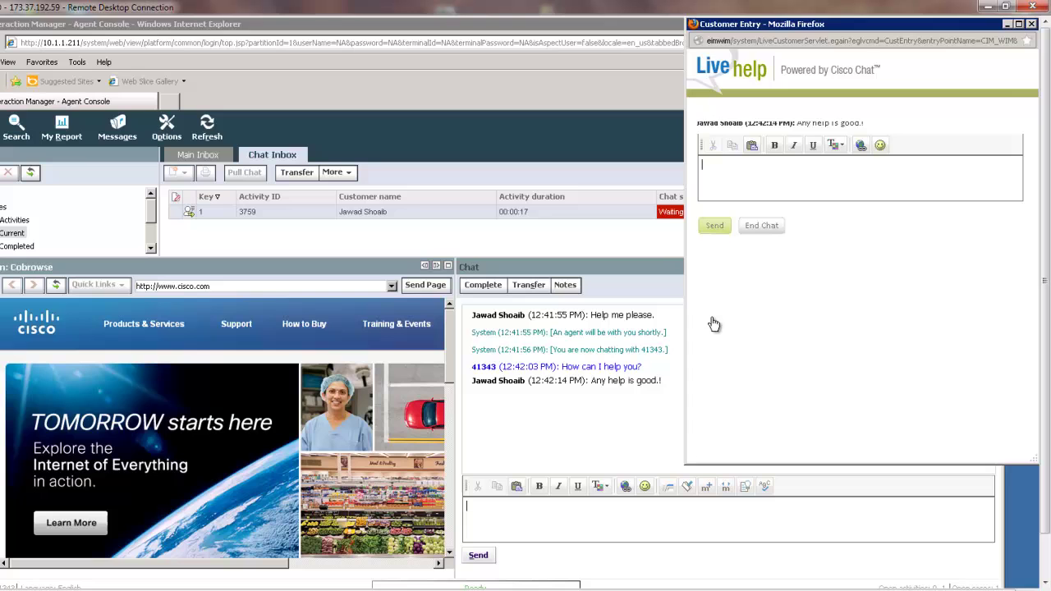
{"action": "left_click", "coordinate": [541, 525]}
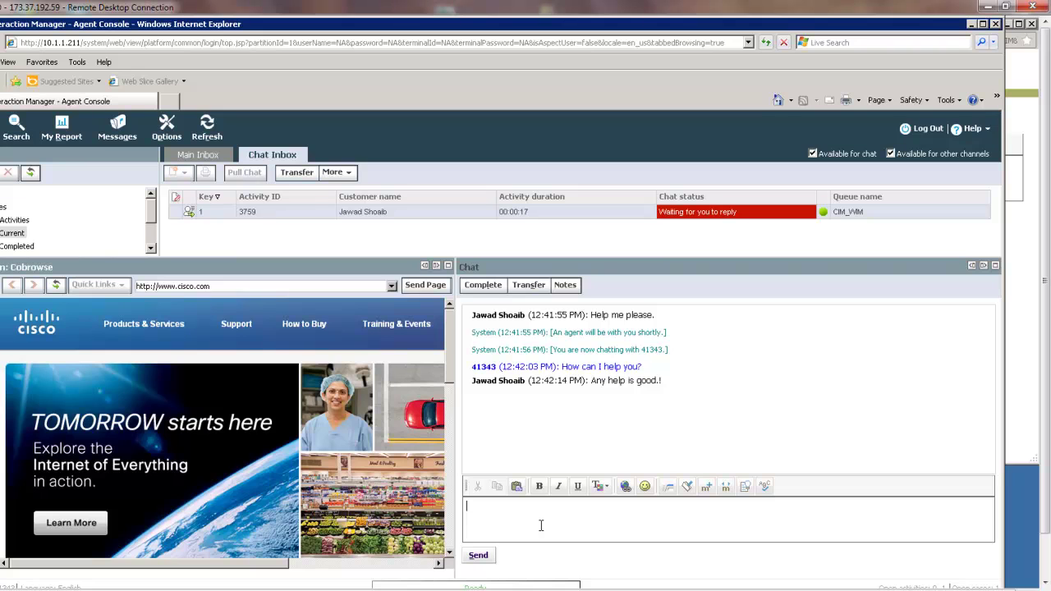
Mark the customer chat Complete so it clears from the Chat Inbox
{"action": "left_click", "coordinate": [483, 285]}
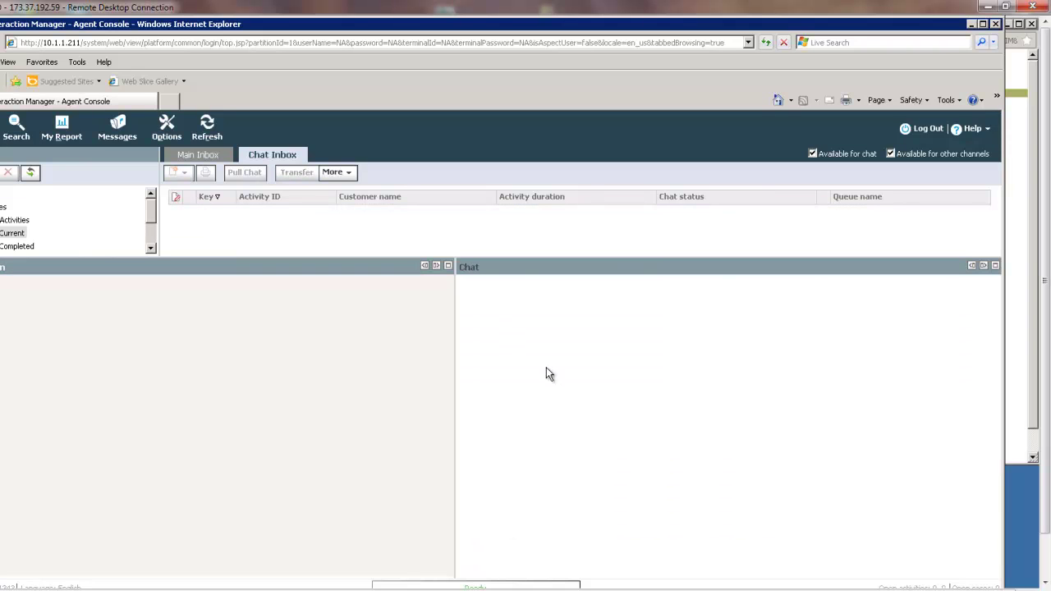